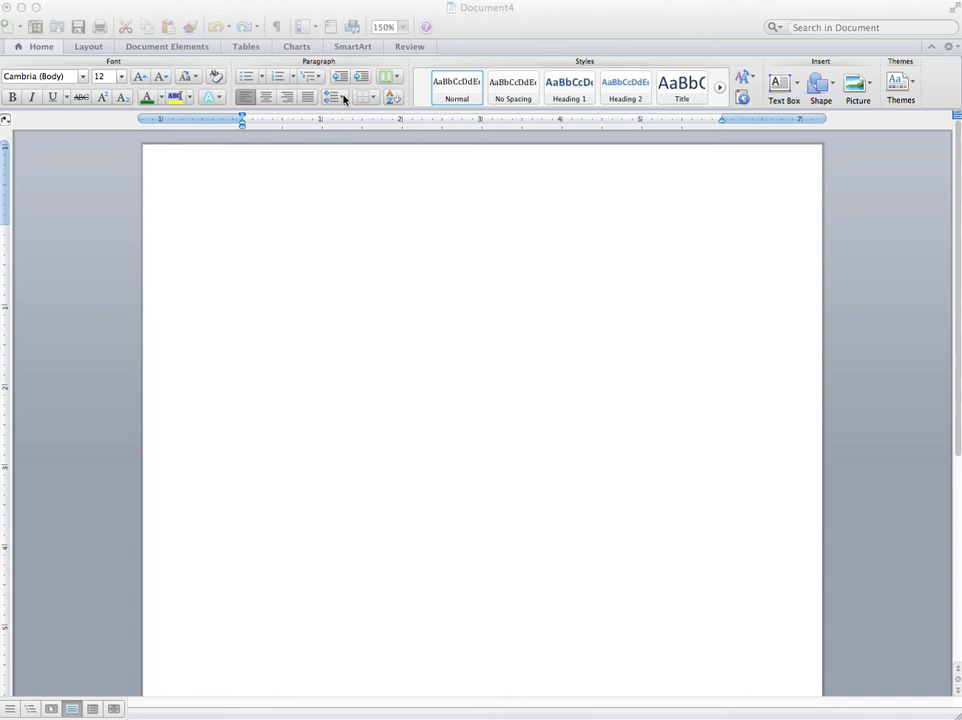
Set the blank document's line spacing to 2.0 and accept the paragraph settings with 0 pt before and after.
click(342, 97)
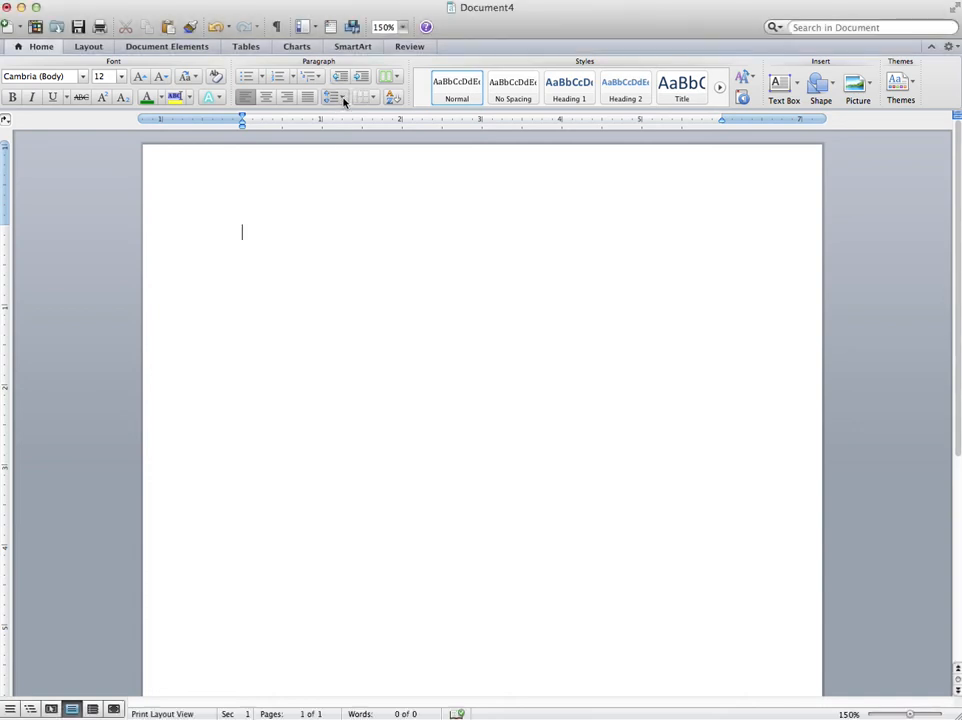
click(343, 98)
click(279, 140)
click(343, 99)
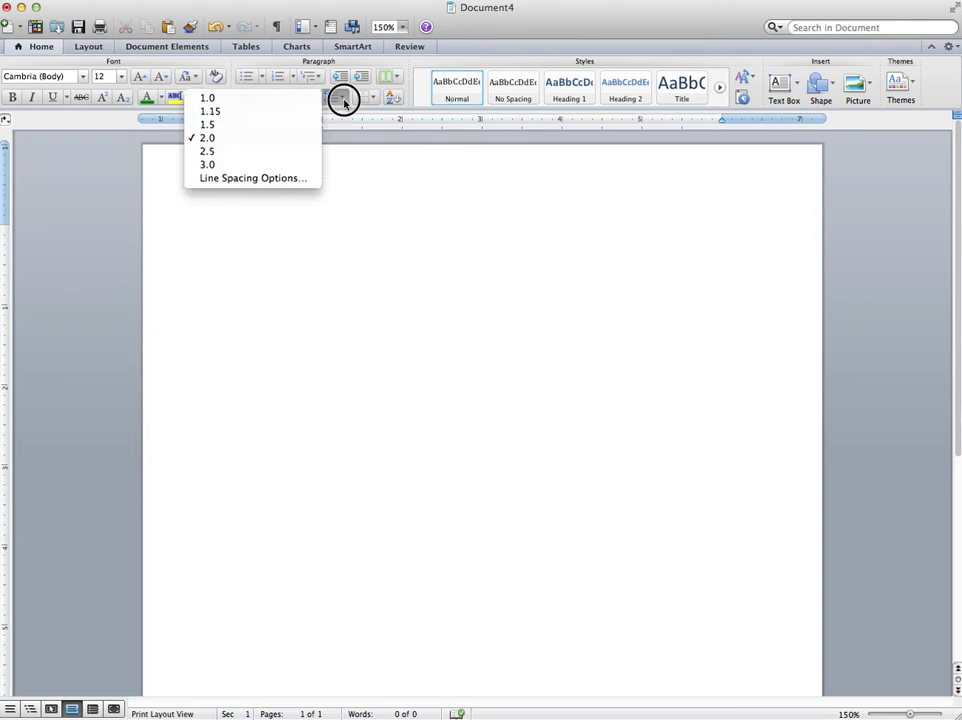
click(291, 181)
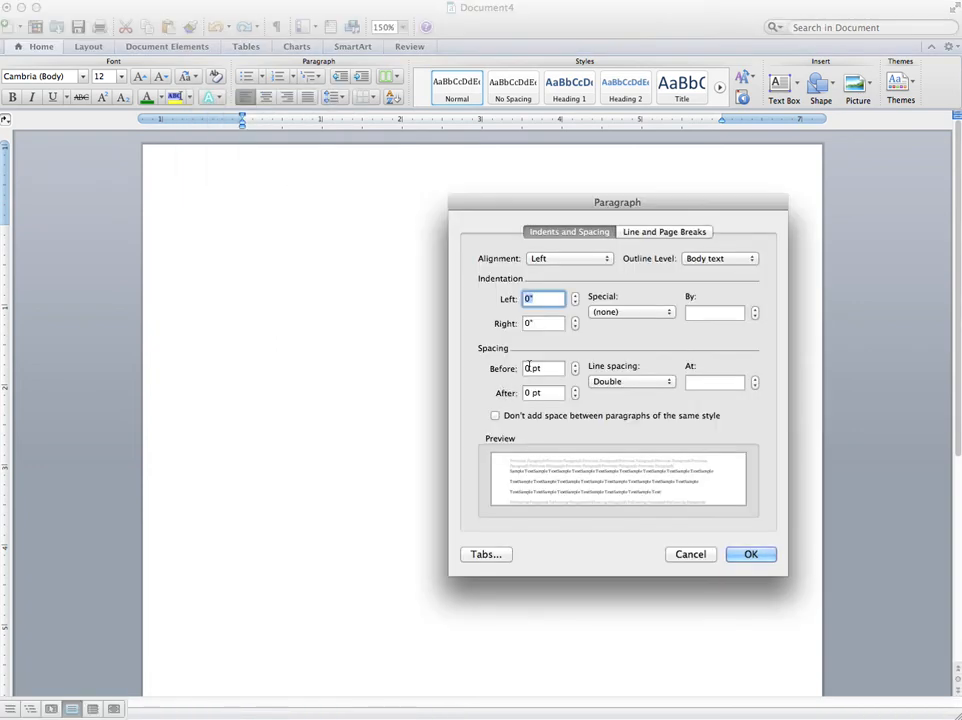
click(749, 556)
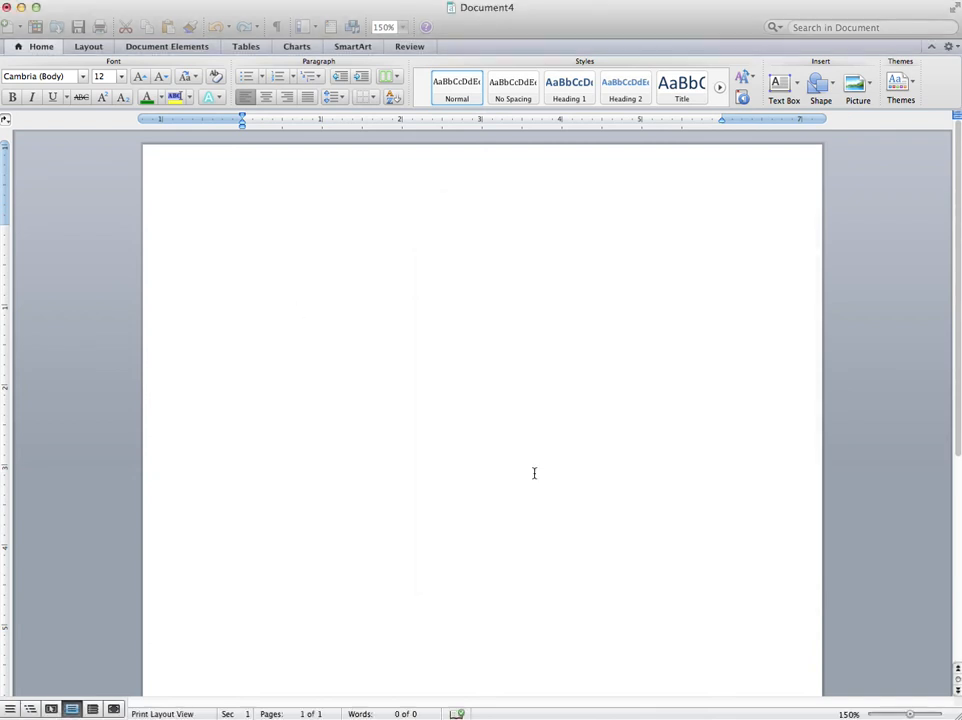
Enter the student's full name on the first line and the instructor's title and surname on the second.
click(232, 228)
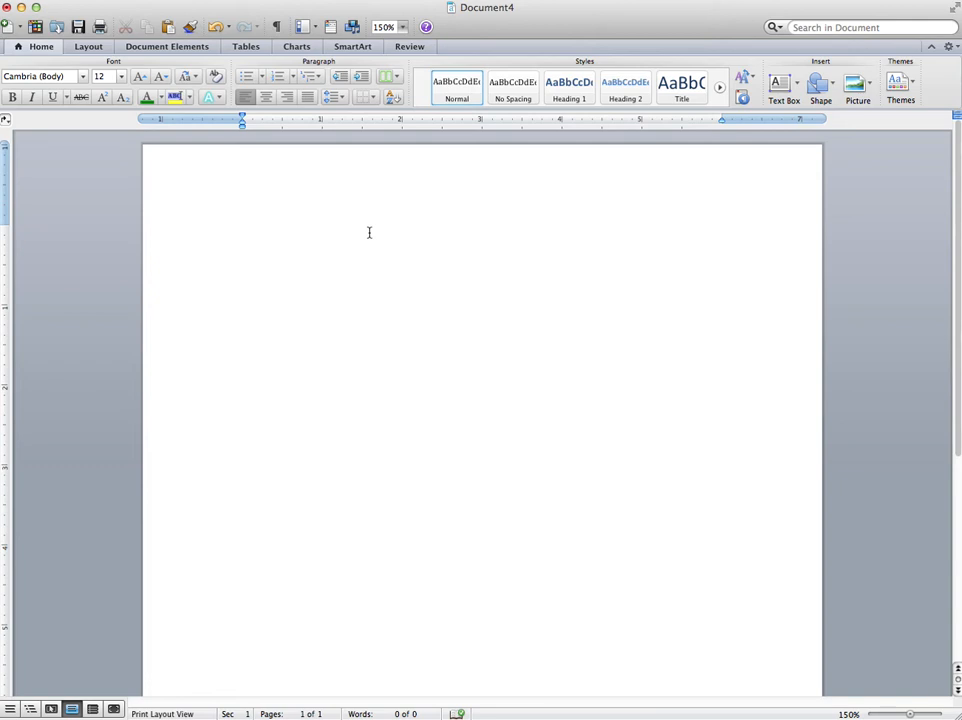
text(John Smitnh)
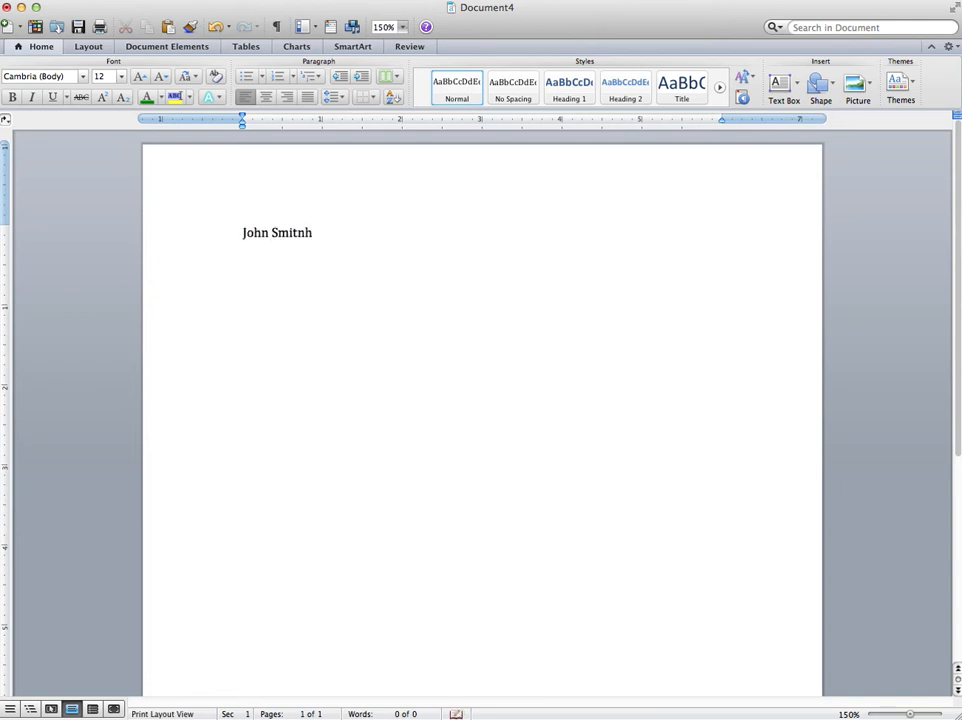
key(BackSpace)
key(BackSpace)
text(h )
text(Ms. Lykk)
text(en )
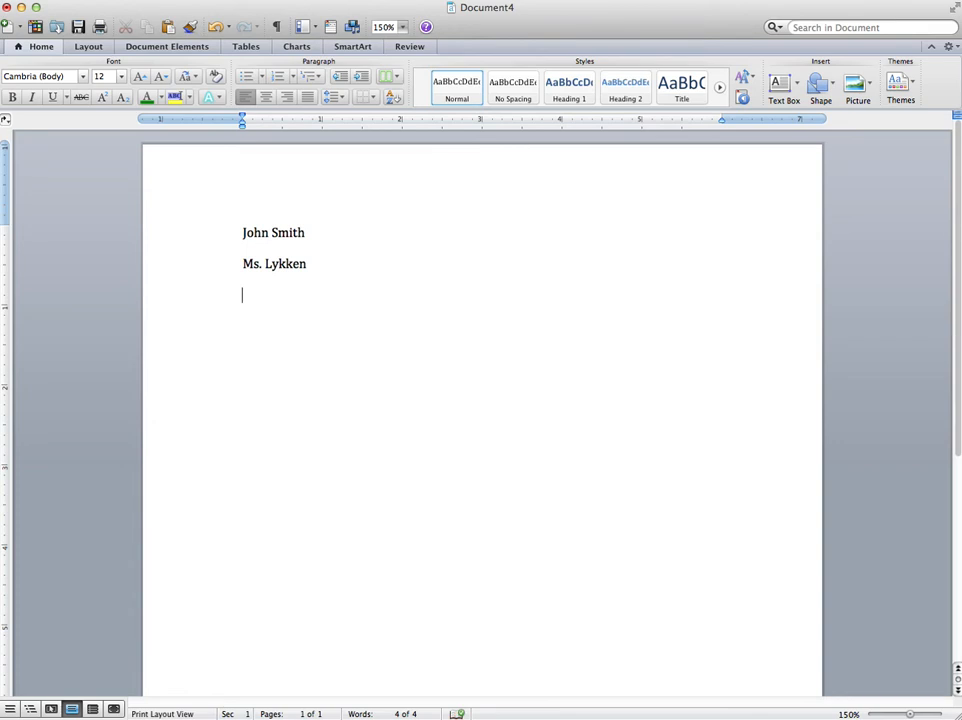
Add the course number "ENGL 1021.55" and the date "9 March 2013" on separate lines below the instructor.
text(ENGL 1021.)
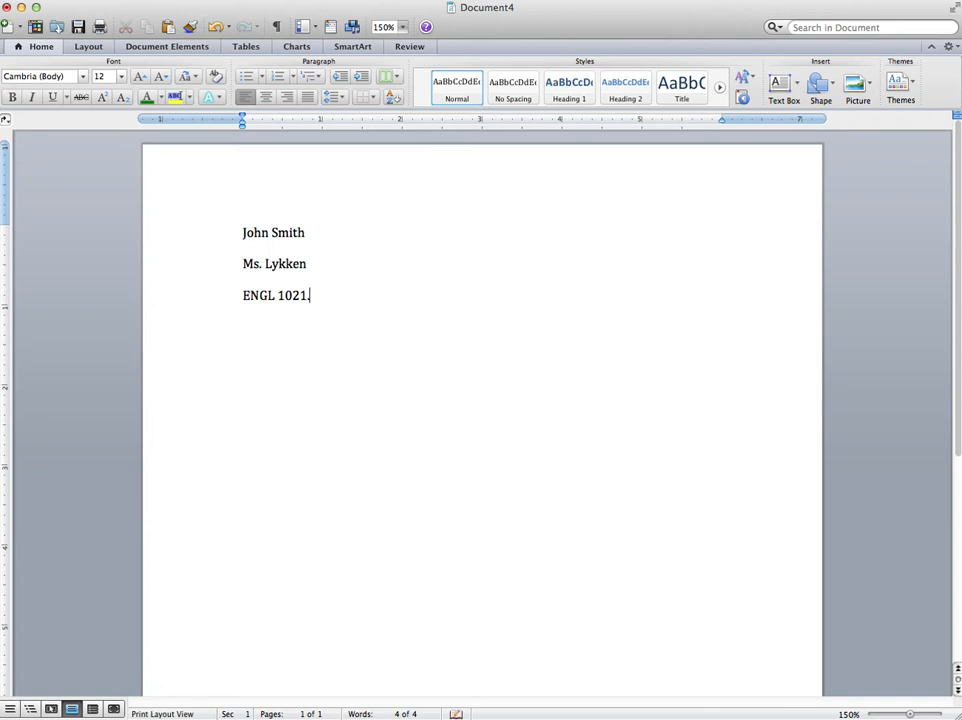
text(55)
key(Return)
text(9 ma)
key(BackSpace)
key(BackSpace)
text(March 201)
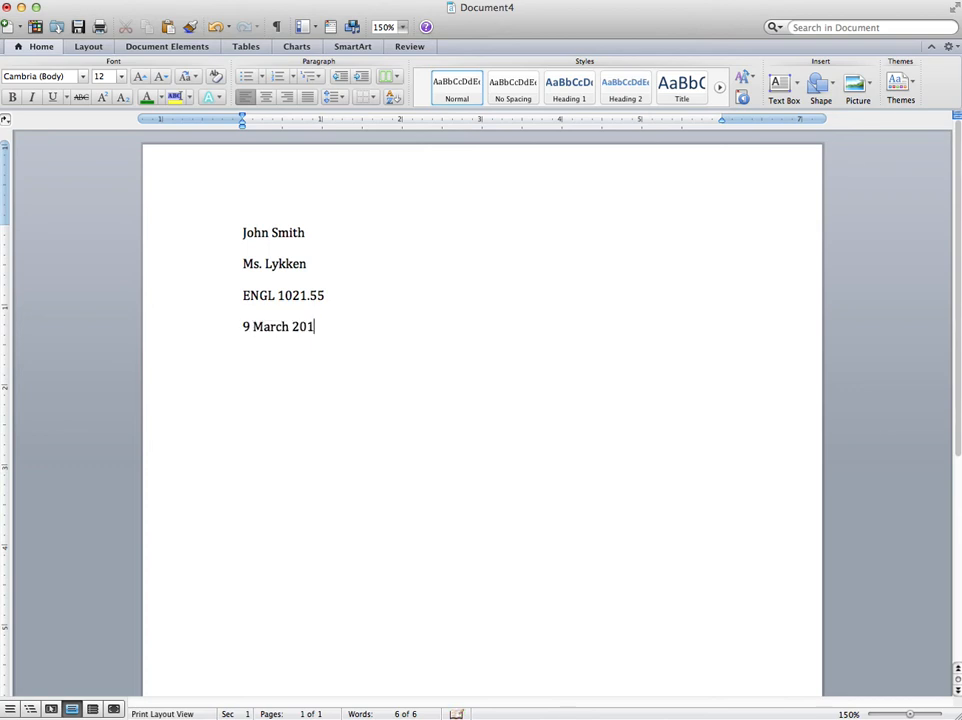
text(3)
drag(241, 326, 436, 339)
key(super+b)
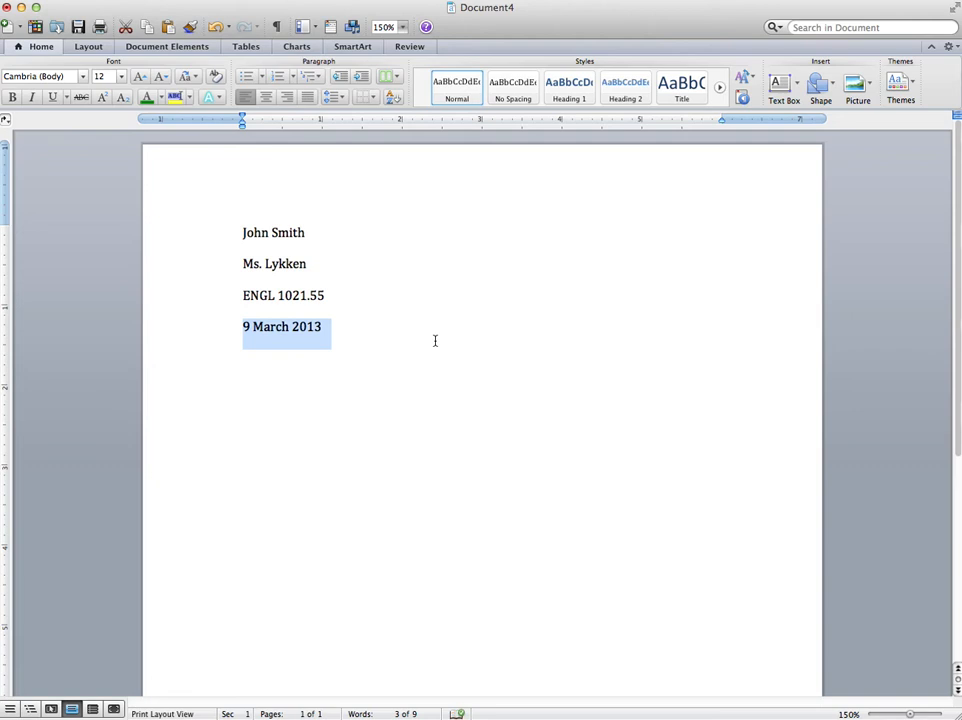
key(super+b)
Add a centered title line reading "Working Bibliography" below the date.
click(329, 333)
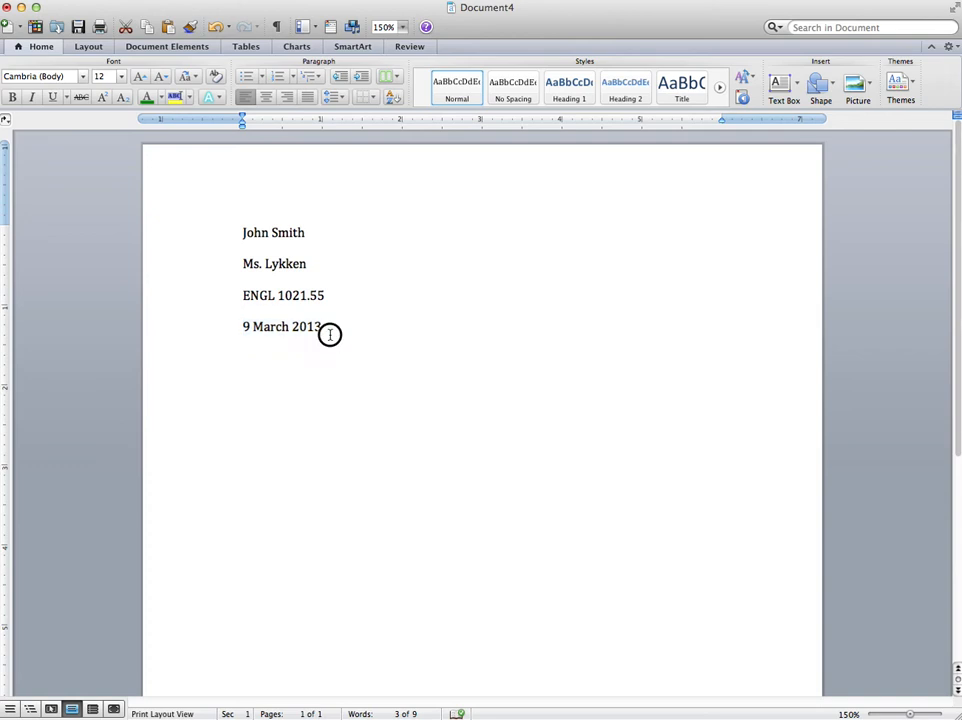
key(Return)
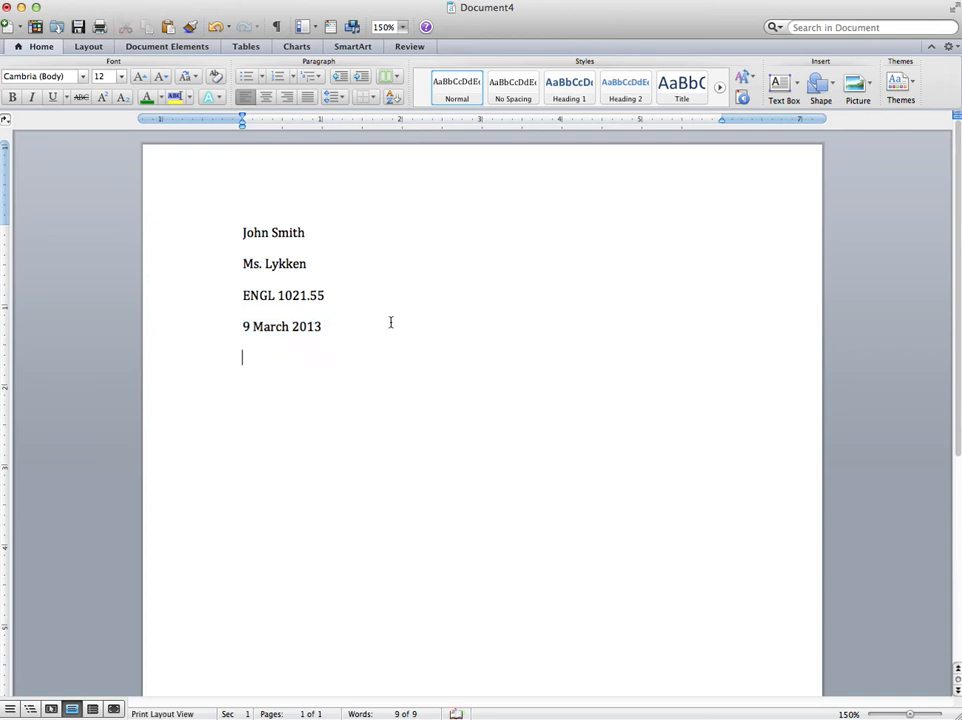
click(265, 97)
text(Working)
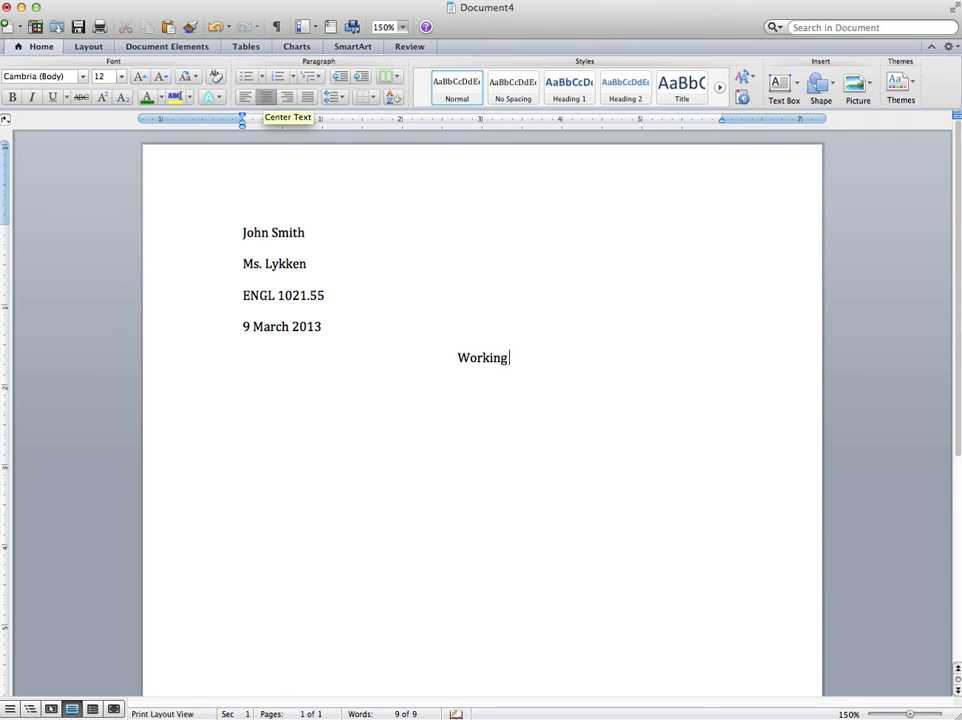
text( Bibliog)
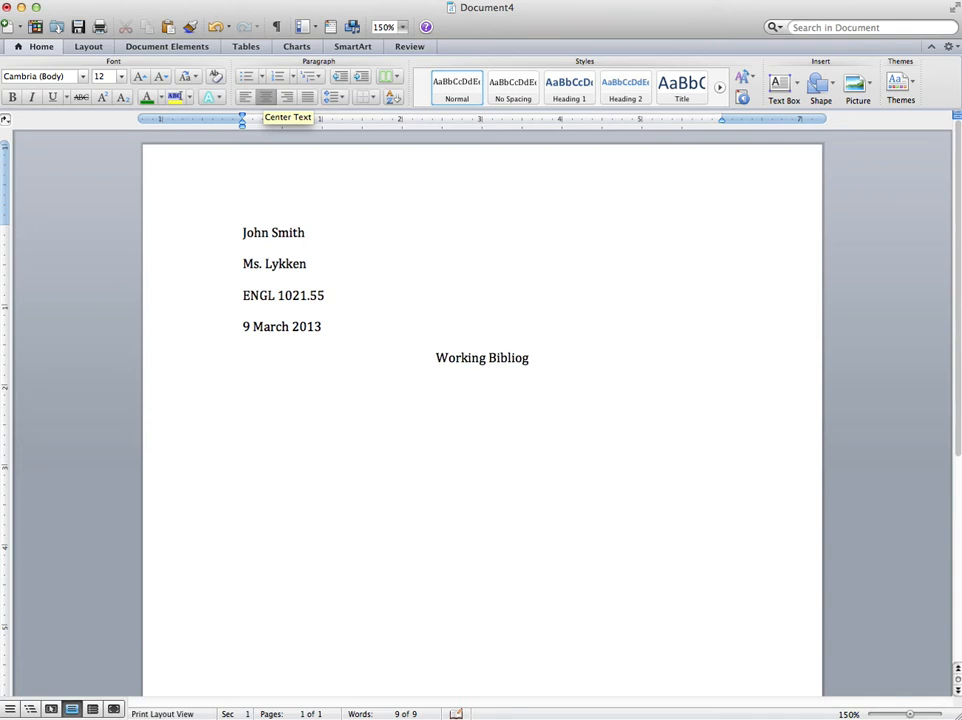
text(raph)
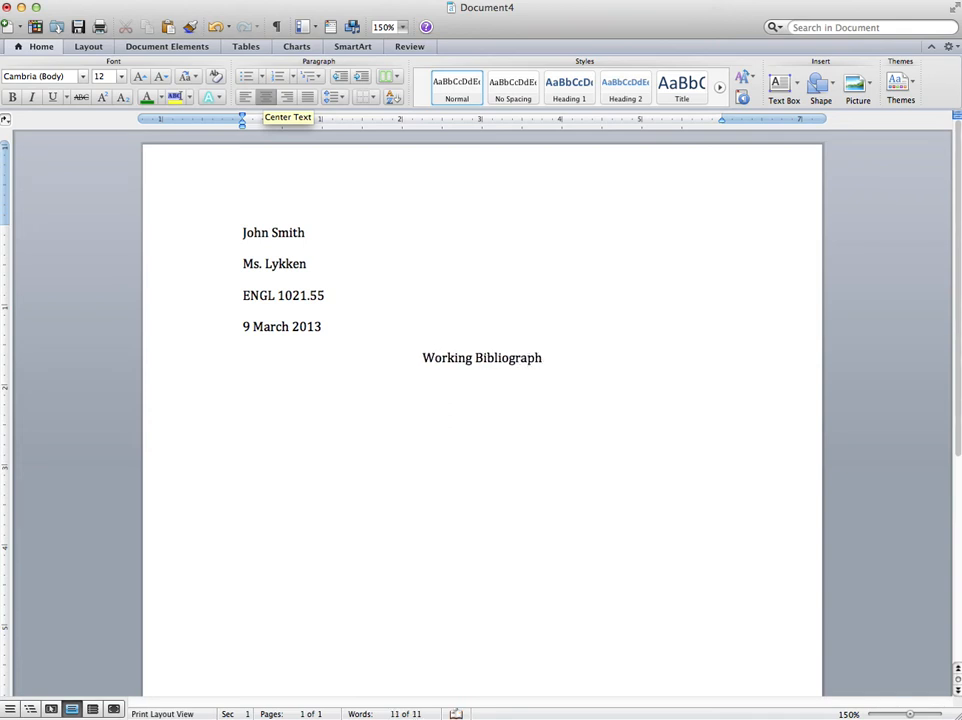
text(y)
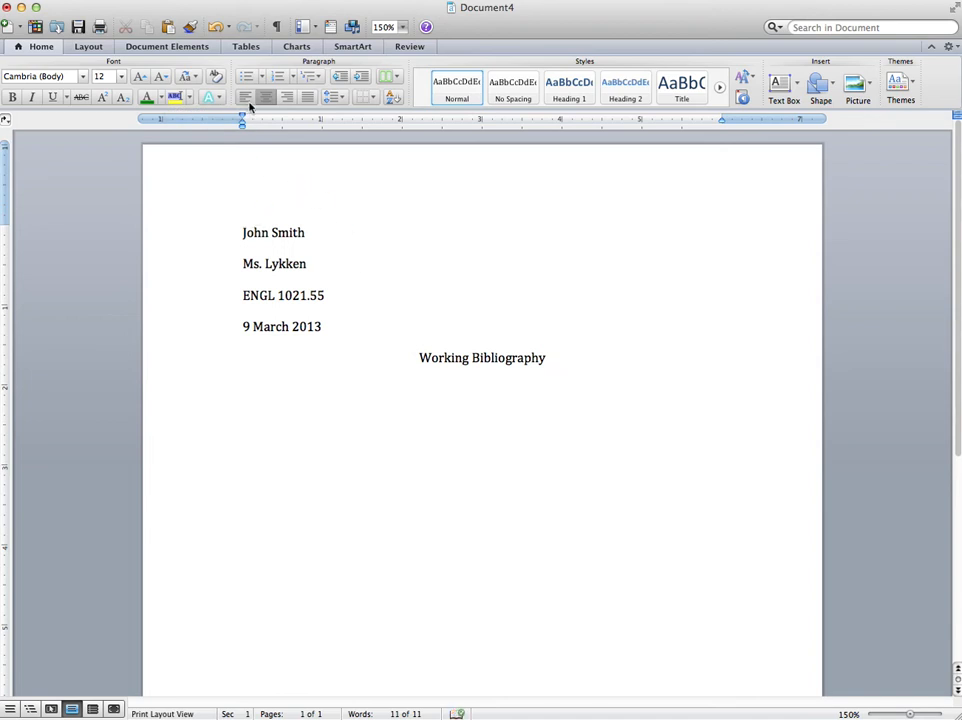
Left-align the line below the title and give it a 0.5-inch hanging indent.
click(249, 101)
drag(242, 121, 281, 122)
click(243, 121)
Begin the citation with the author's surname and first name, followed by the italic title "The Grace of Silence: A Family Memoir.".
text(Norris, Michele.)
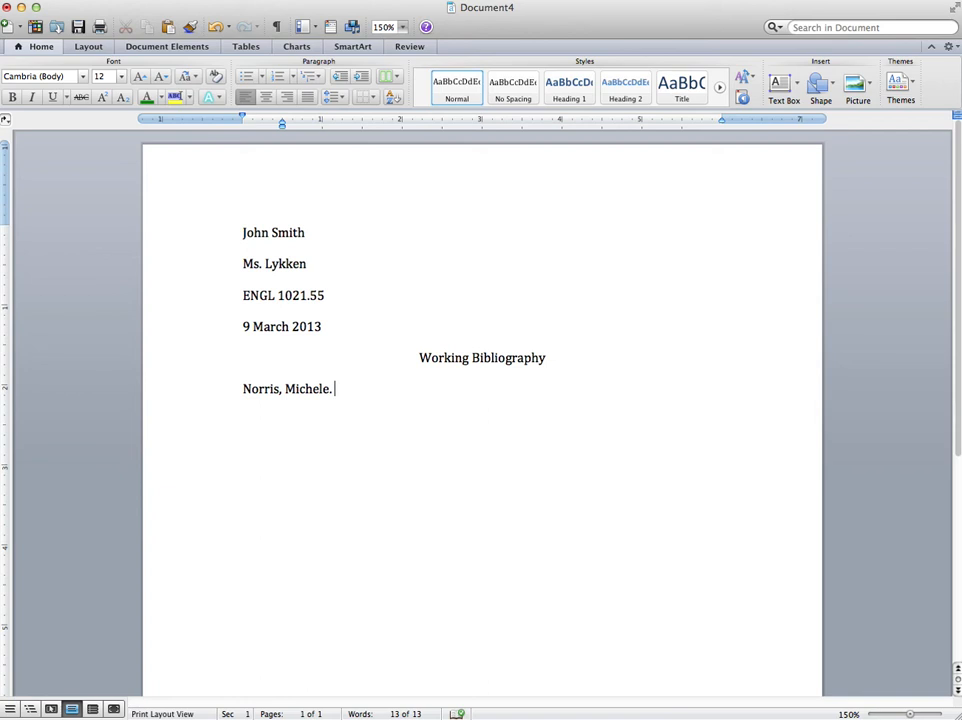
click(30, 103)
text(T)
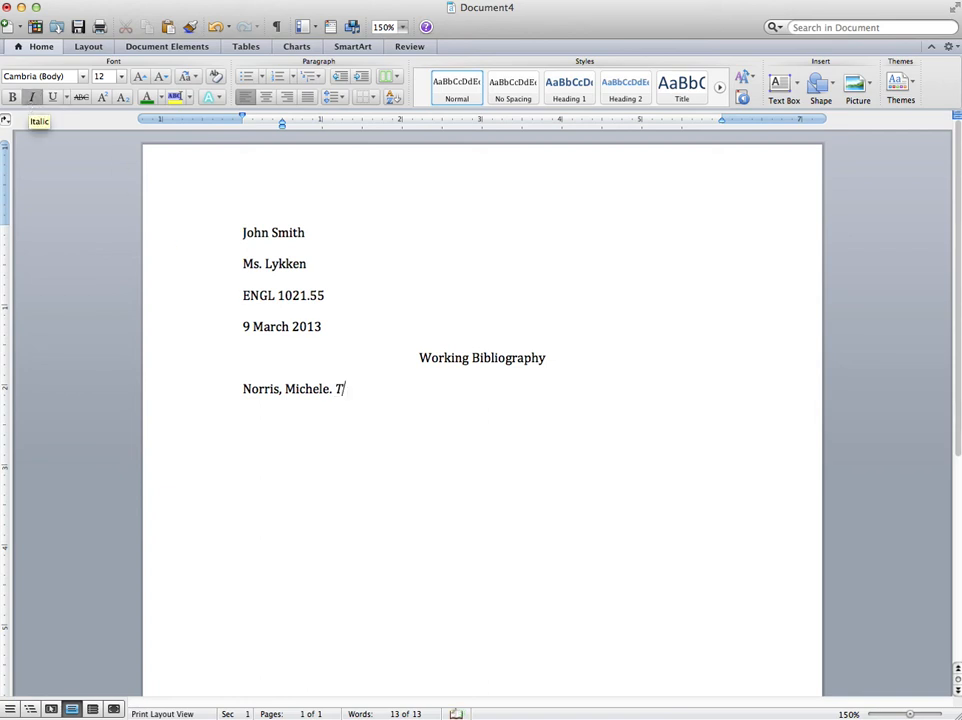
text(he Grace of Silence)
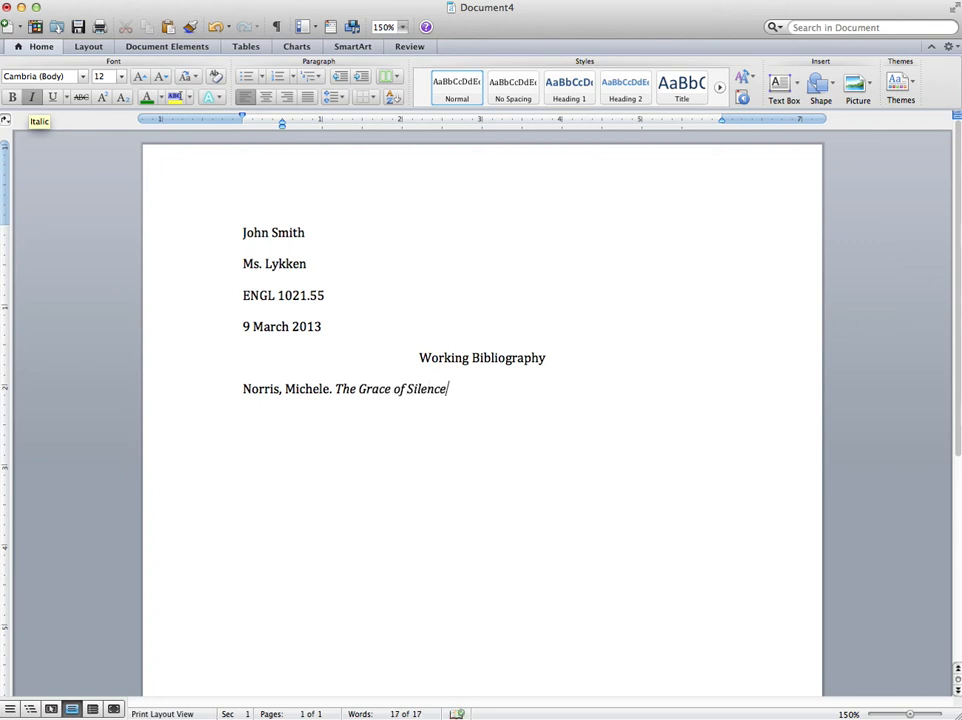
text(;)
key(BackSpace)
text(")
key(BackSpace)
text(: A Famil)
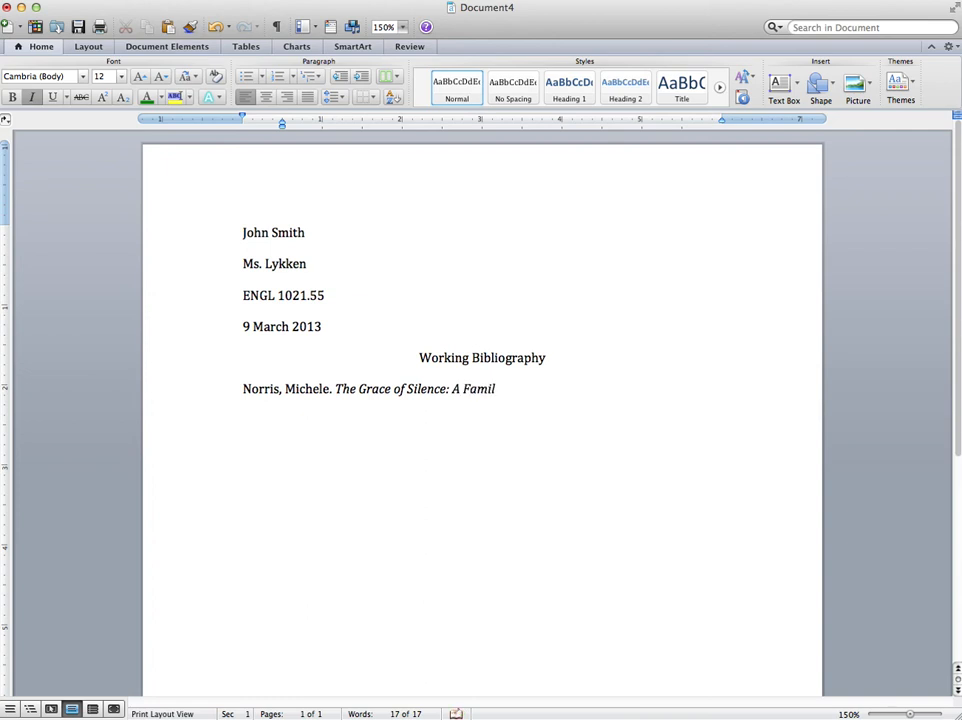
text(y Memoir.)
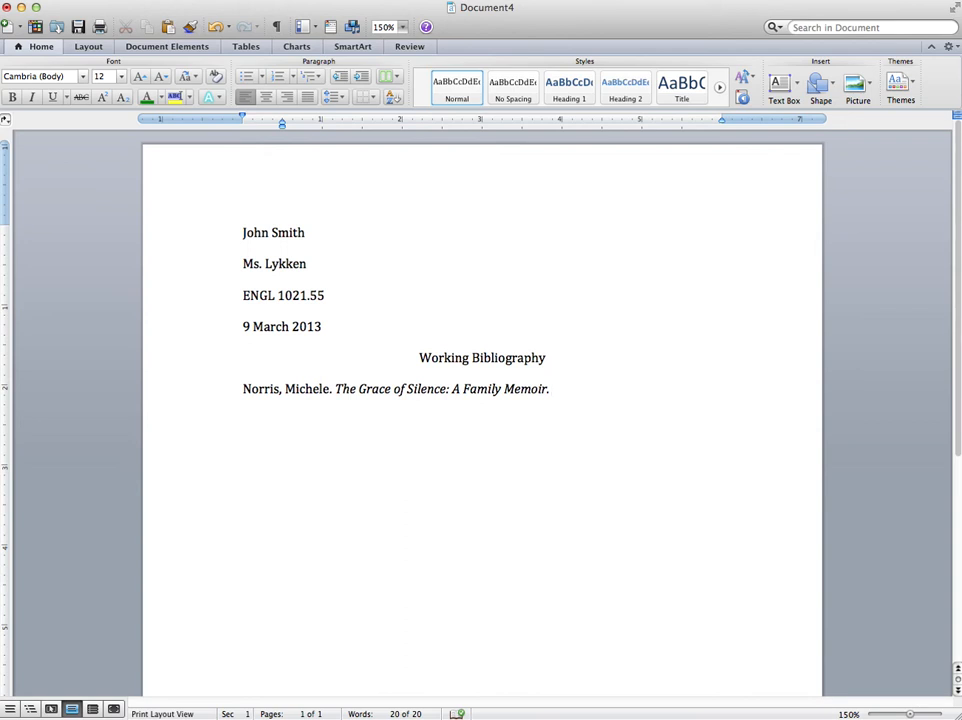
Complete the citation after the book title with "New York: Vintage, 2011. Print." in regular type.
text(New York: Vintage)
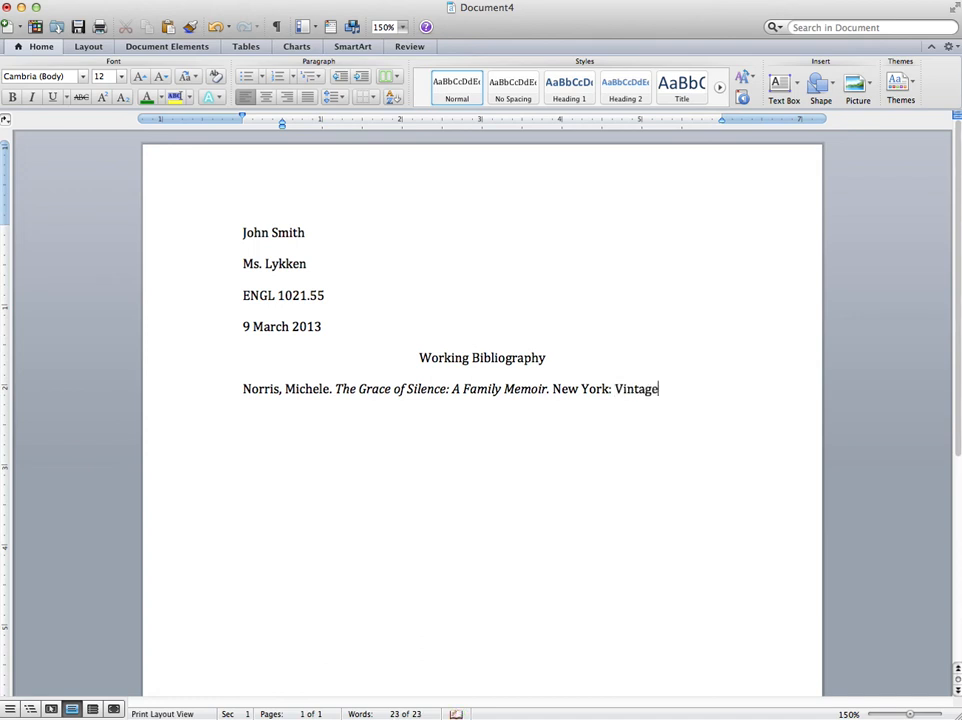
text(,)
text(20)
text(11)
text(.)
text( Pri)
text(n)
text(t)
text(.)
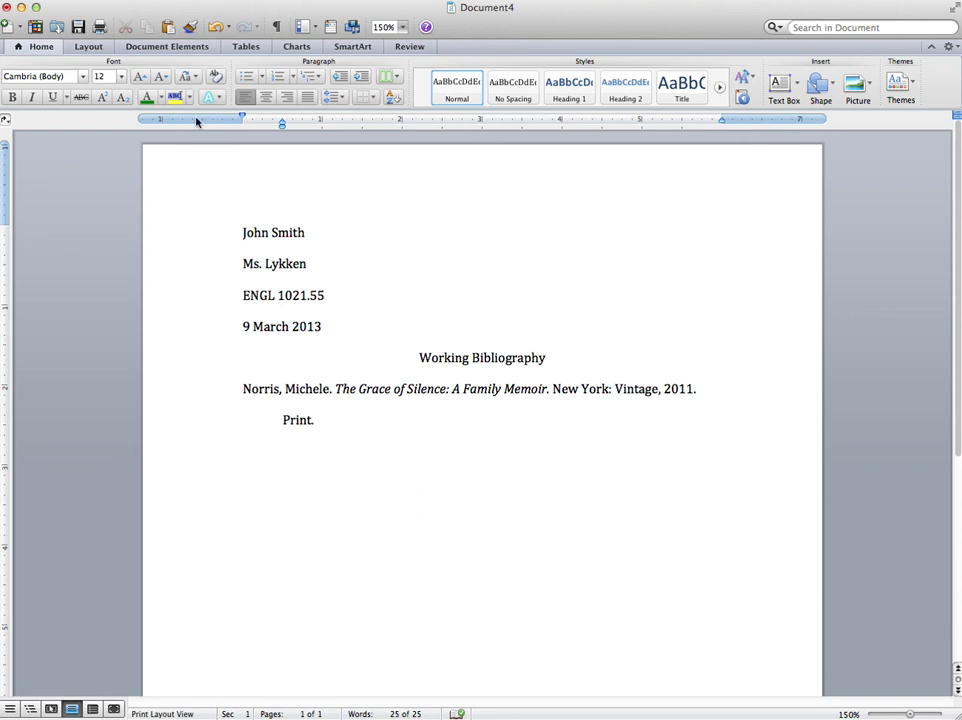
Insert right-aligned page numbers in the page header, with the number shown on the first page.
click(184, 49)
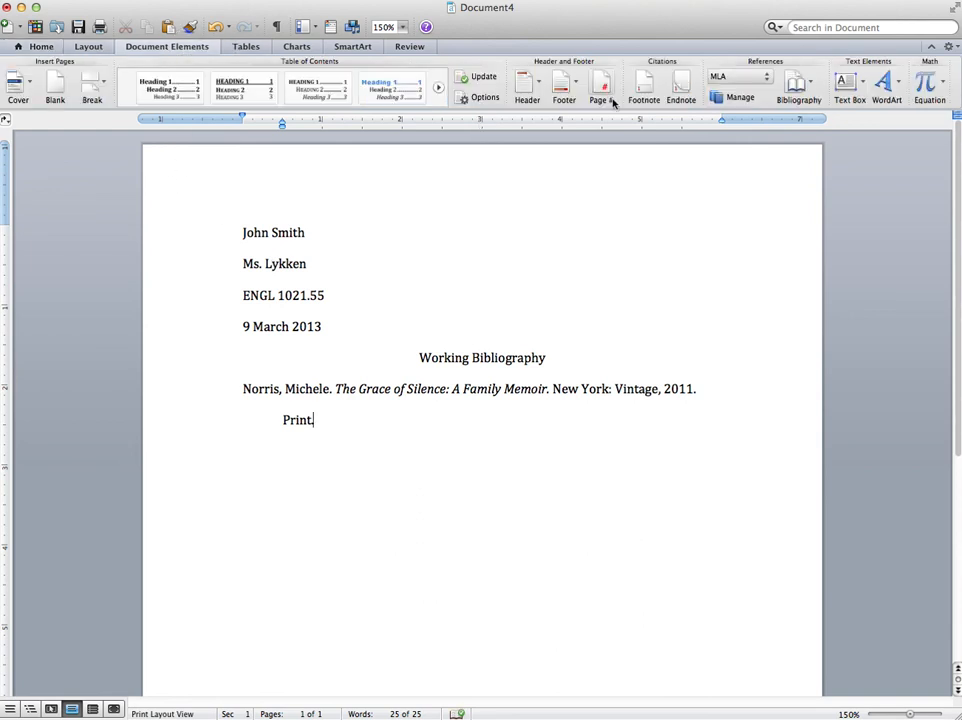
click(601, 92)
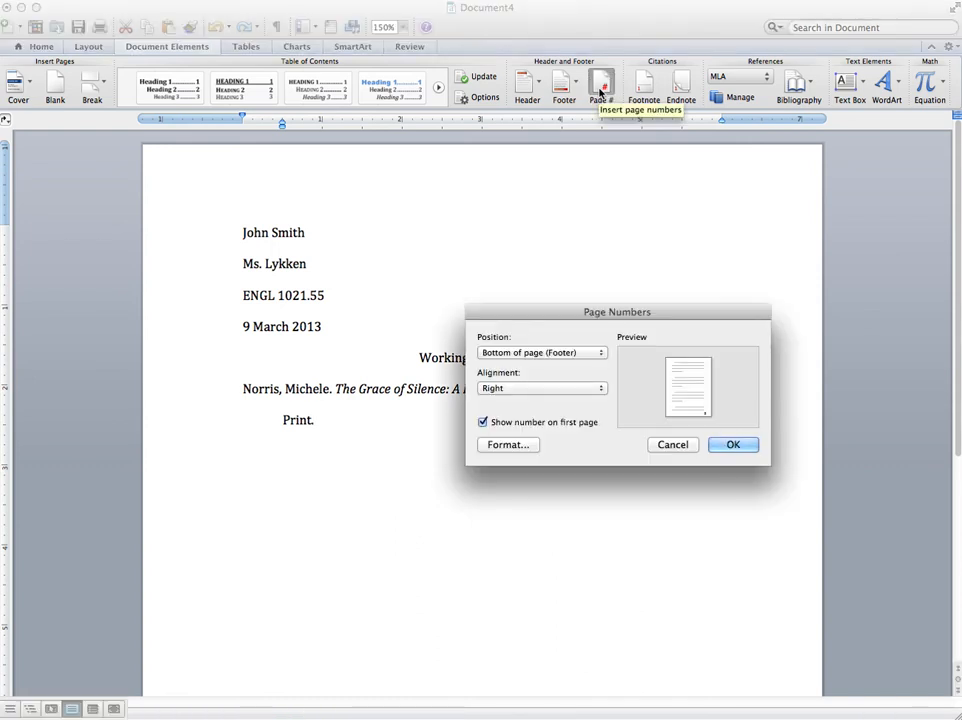
click(601, 356)
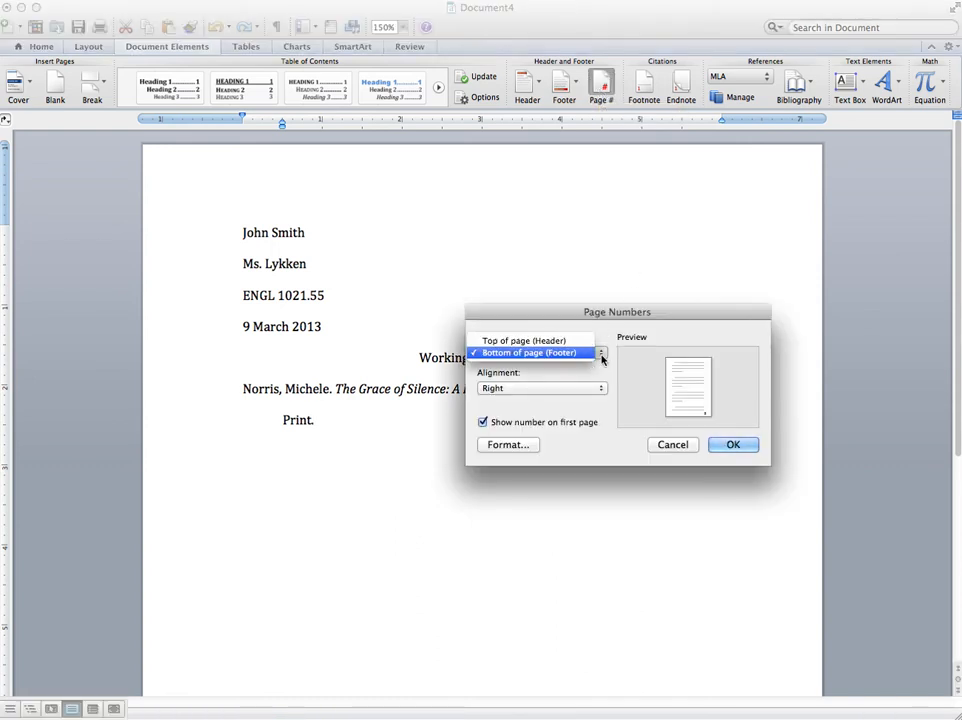
click(580, 341)
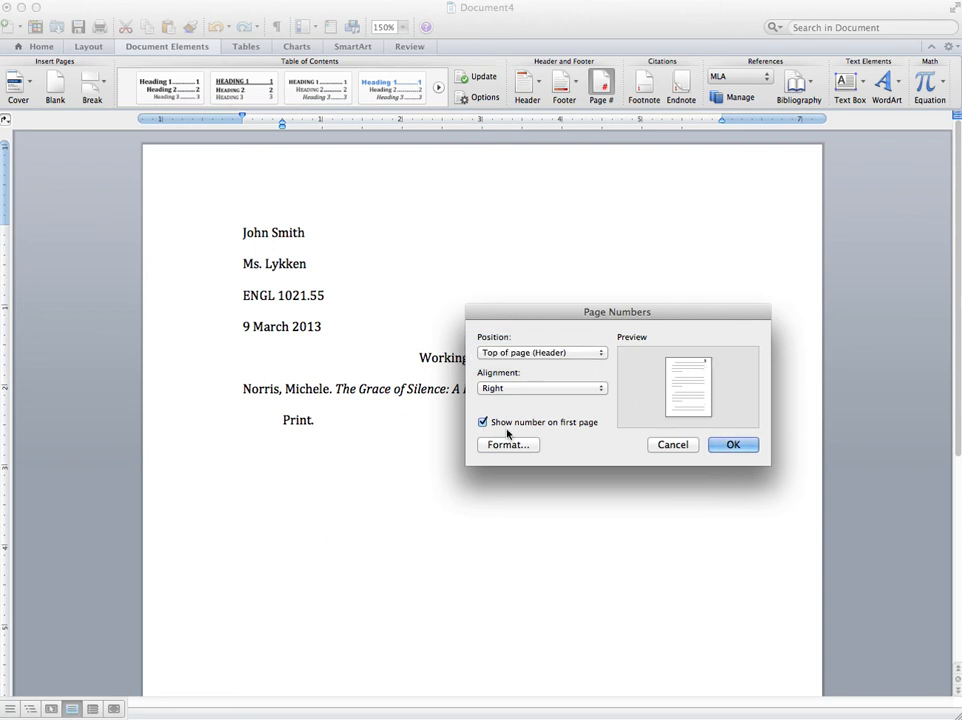
click(741, 449)
click(739, 447)
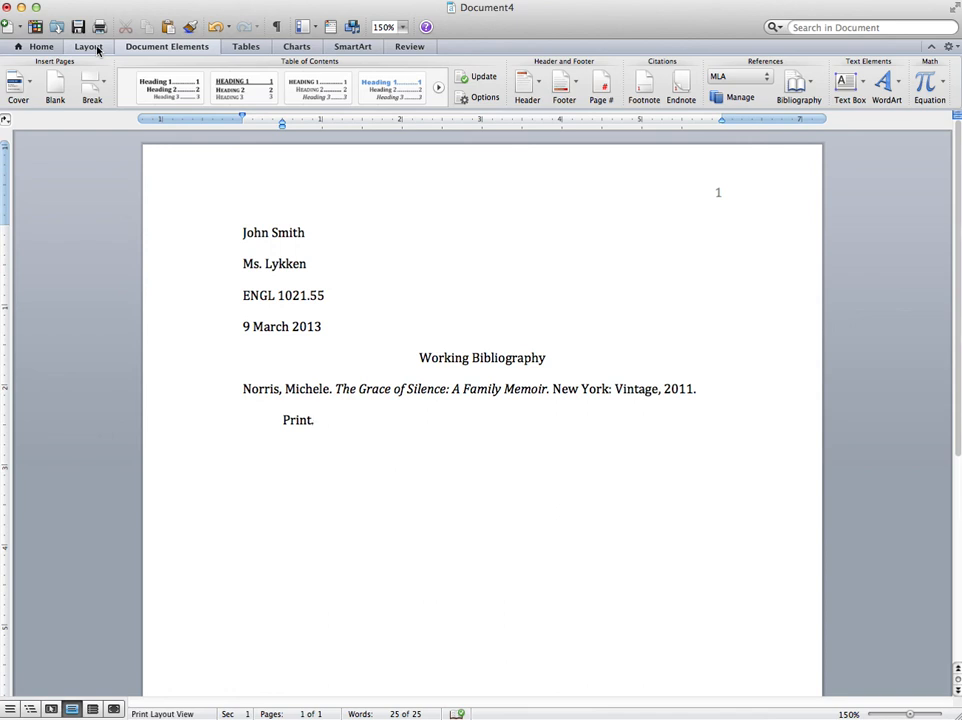
Put the student's surname and a space before the page number in the header, and close the header.
click(96, 47)
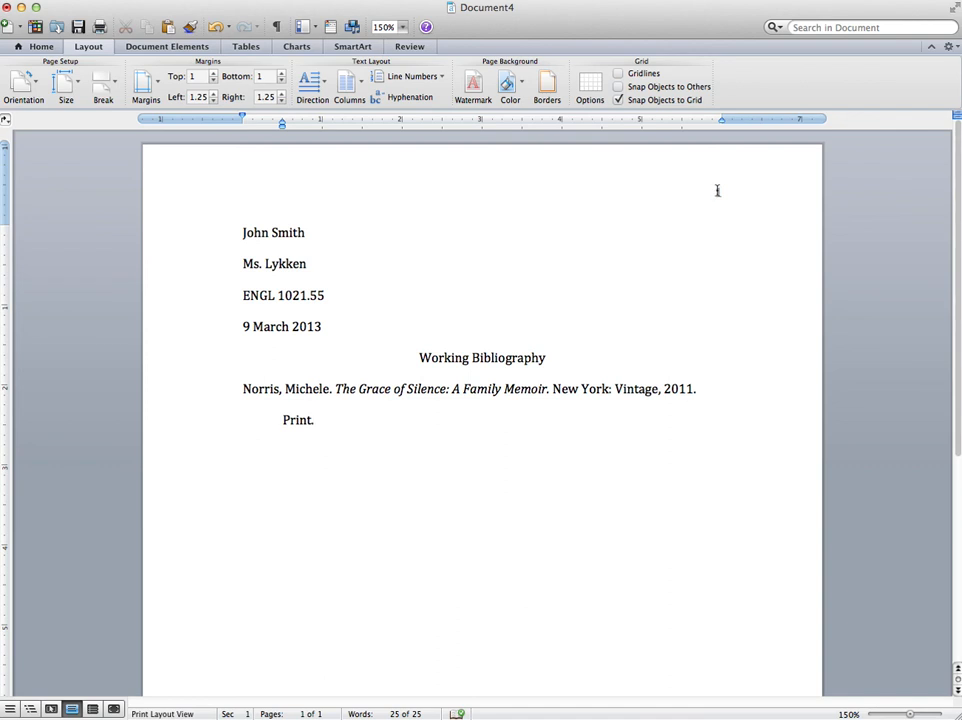
double_click(718, 191)
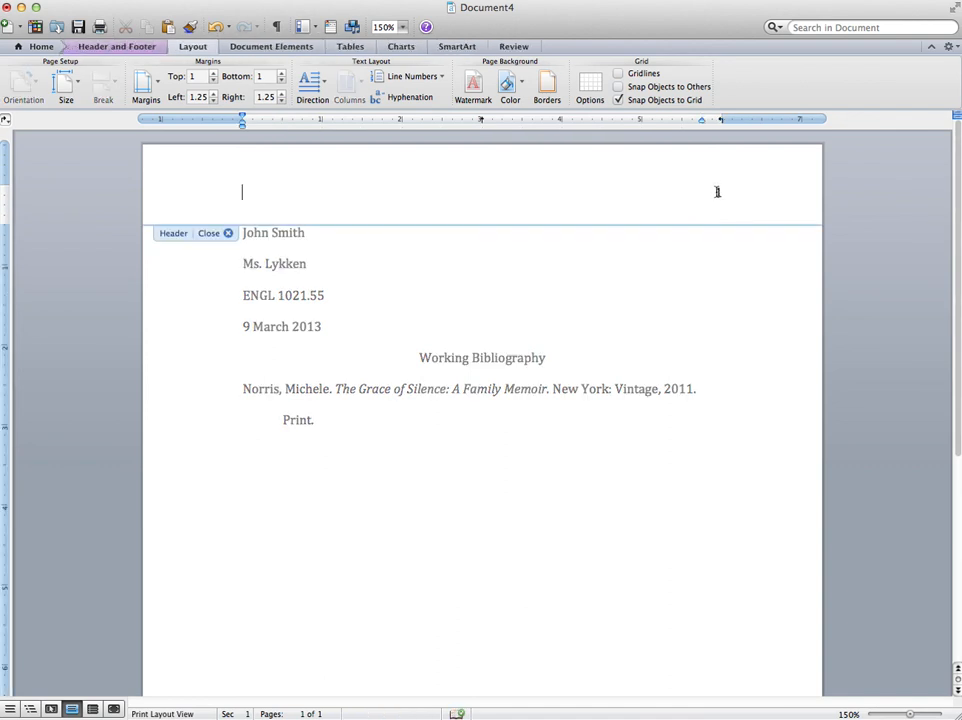
click(716, 191)
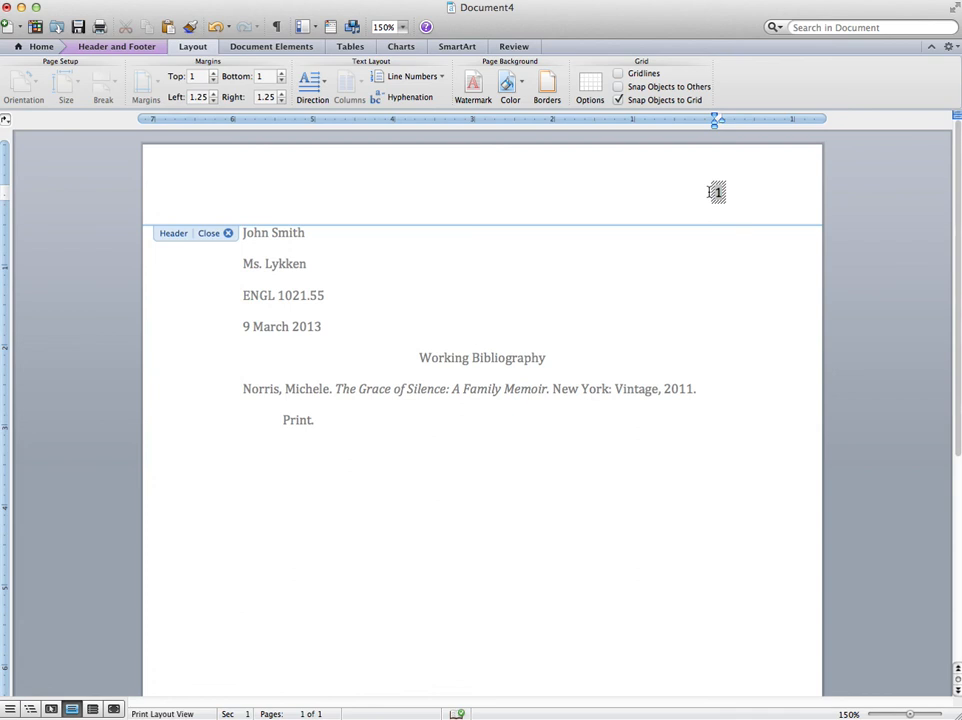
text(Smit)
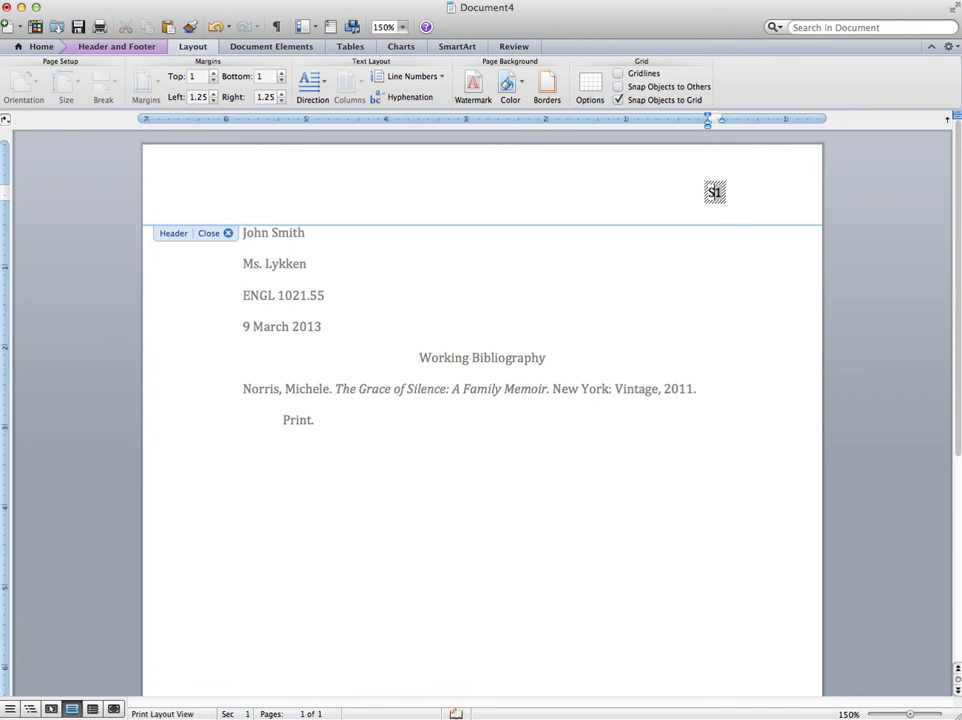
text(h)
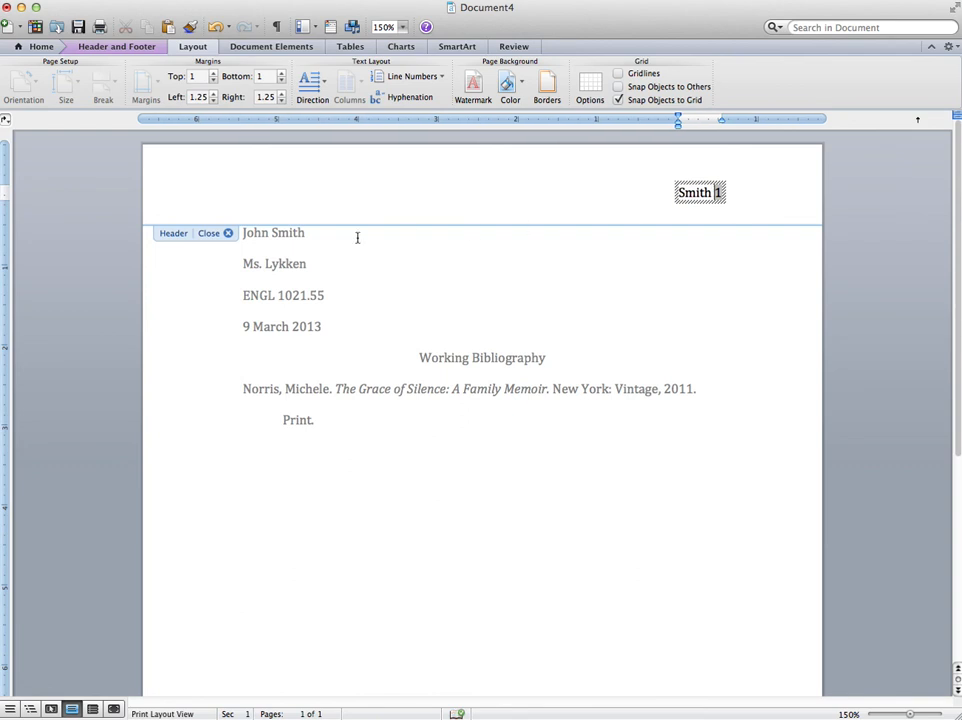
click(227, 234)
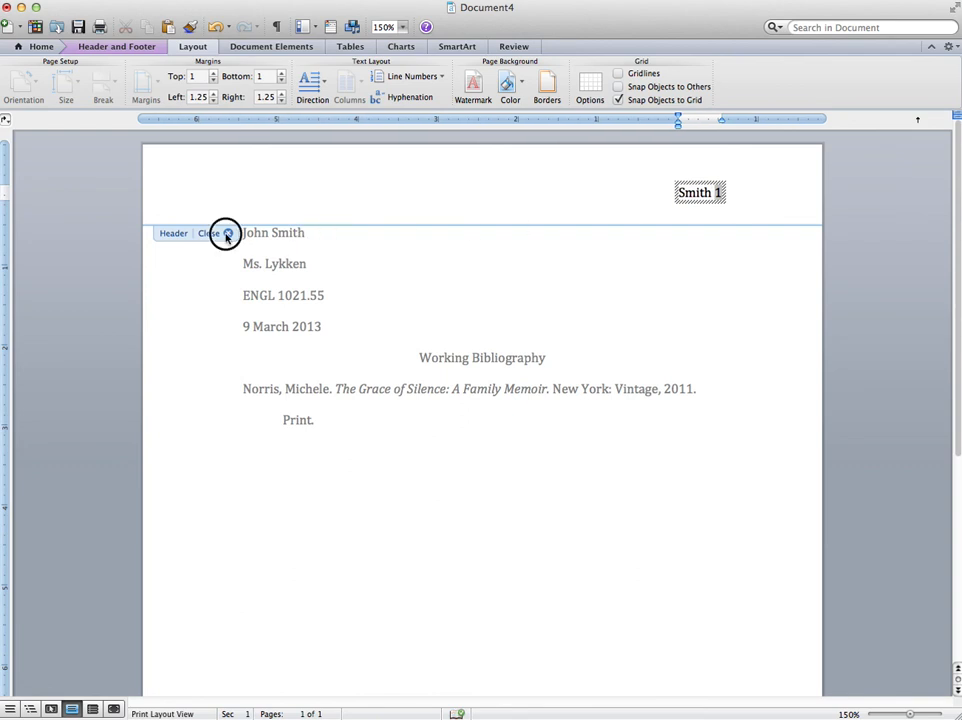